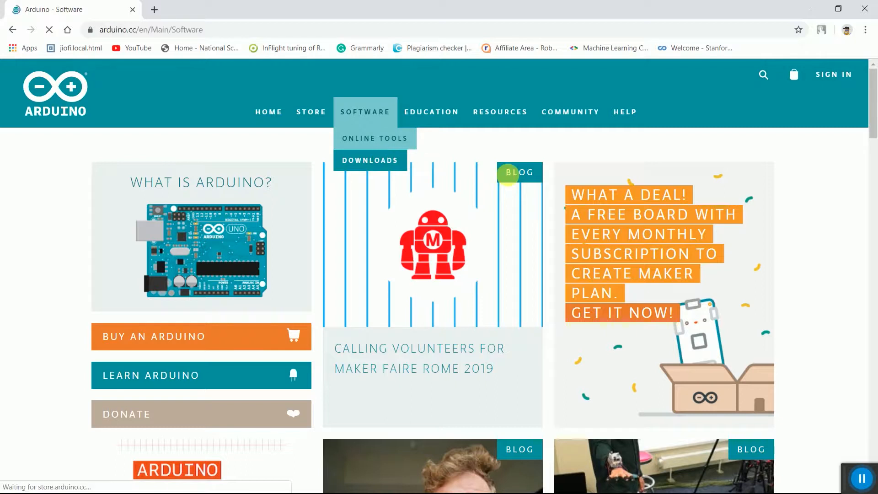
# Download the Arduino 1.8.10 Windows installer for Windows XP and up without making a contribution.
pyautogui.scroll(-8, 490, 248)
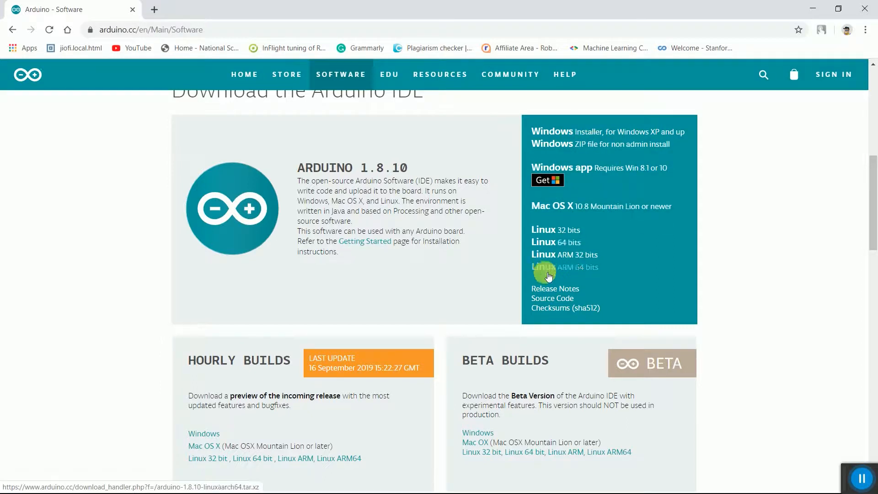
pyautogui.click(566, 132)
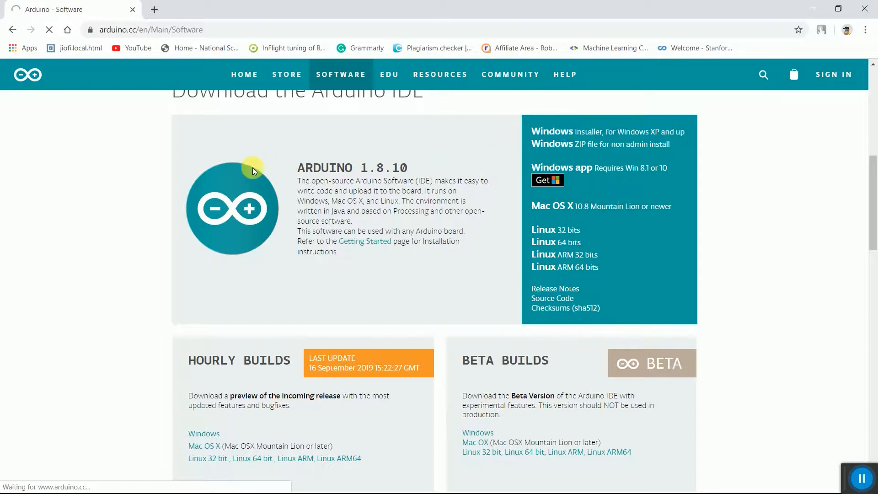
pyautogui.scroll(-4, 529, 332)
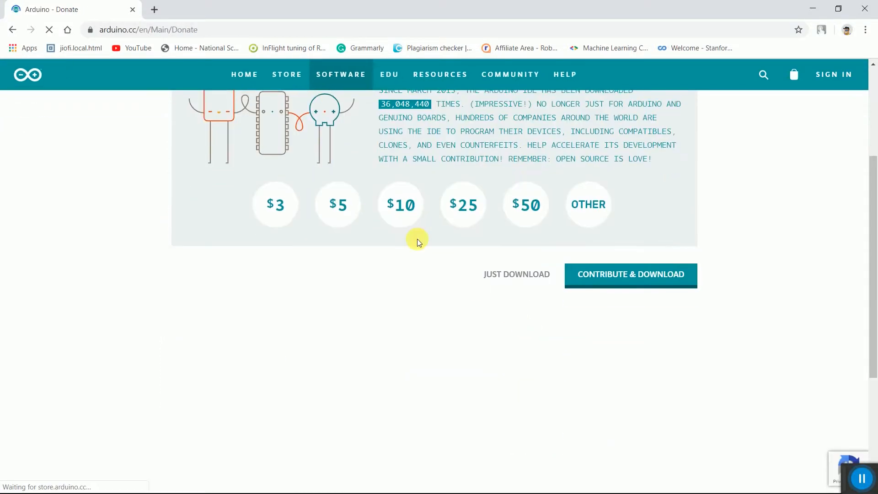
pyautogui.scroll(4, 531, 282)
pyautogui.scroll(-4, 528, 281)
pyautogui.click(515, 279)
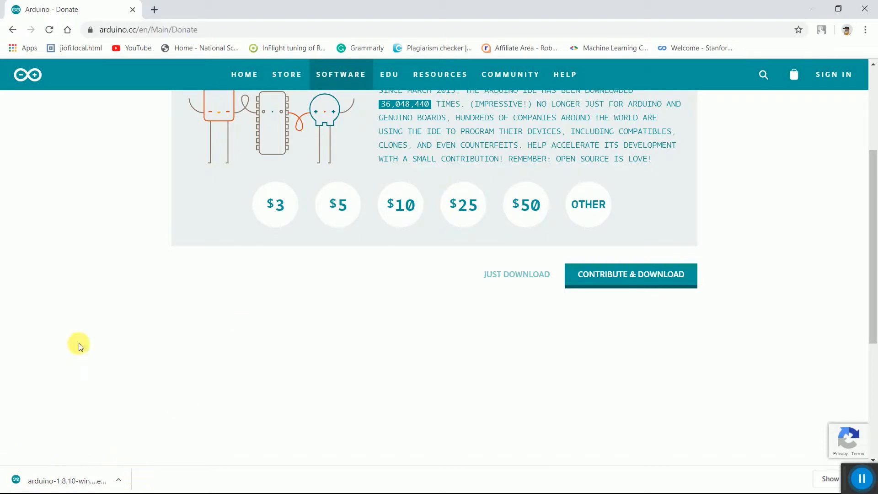
# Run the downloaded Arduino installer, accept the license agreement and install into C:\Program Files (x86)\Arduino with the default options.
pyautogui.click(65, 482)
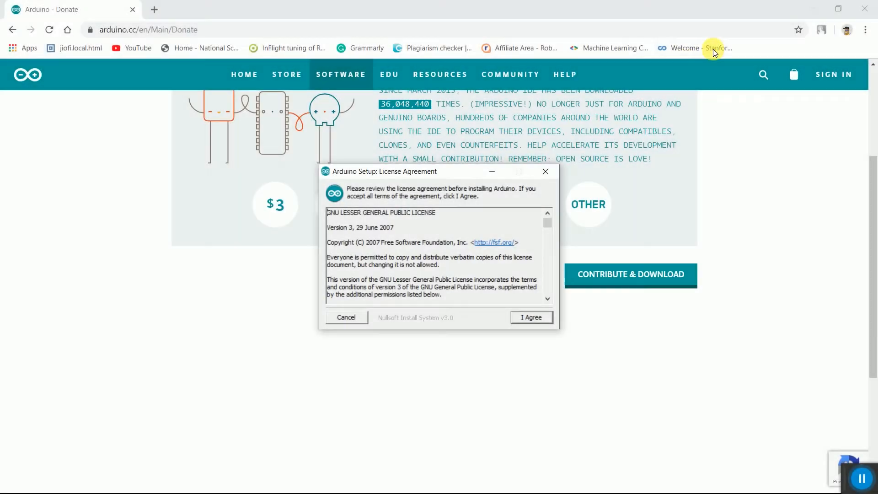
pyautogui.click(811, 7)
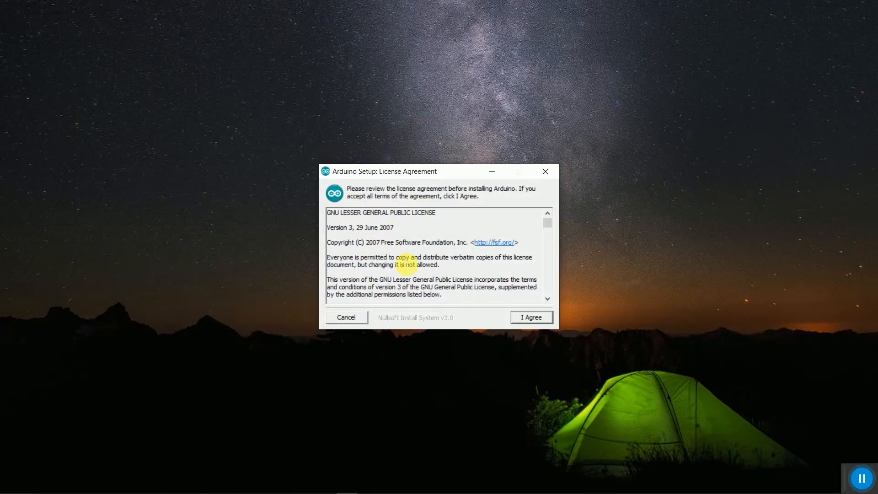
pyautogui.scroll(-5, 495, 271)
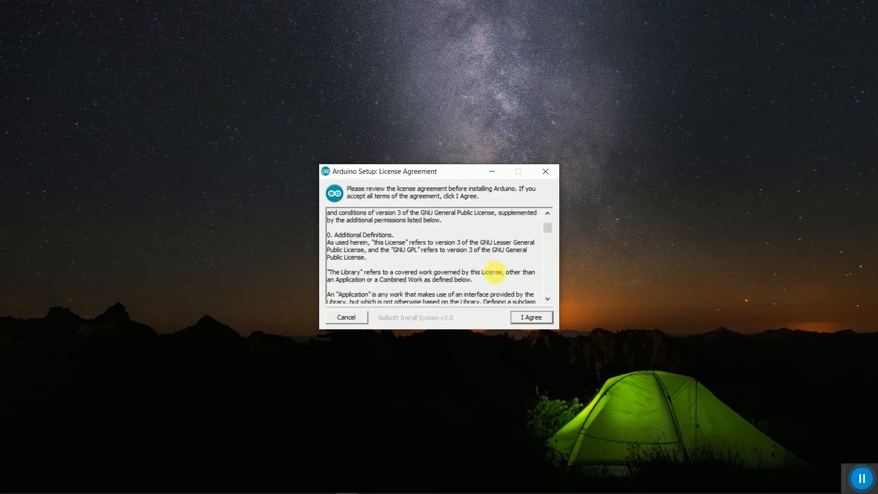
pyautogui.click(534, 319)
pyautogui.click(535, 320)
pyautogui.click(532, 319)
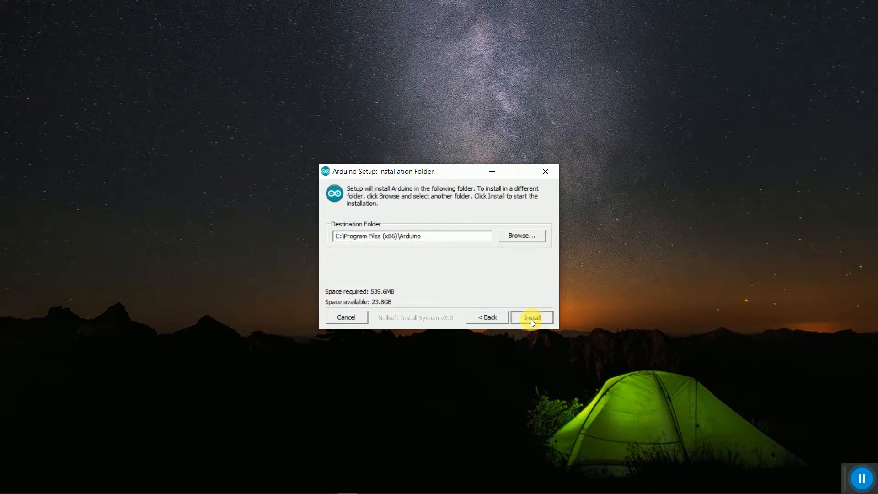
pyautogui.moveTo(429, 169); pyautogui.dragTo(191, 61)
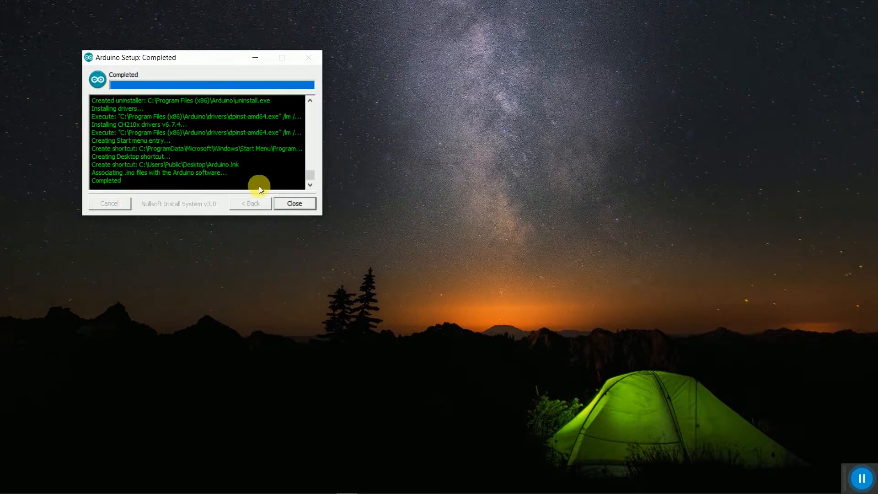
pyautogui.click(304, 202)
# Launch the installed Arduino software from the Windows desktop.
pyautogui.rightClick(254, 163)
pyautogui.click(281, 194)
pyautogui.moveTo(257, 490)
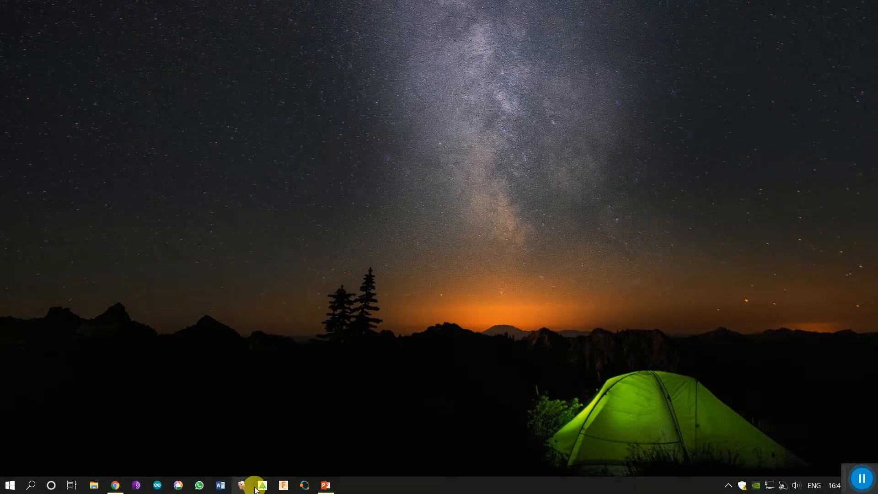
pyautogui.click(10, 485)
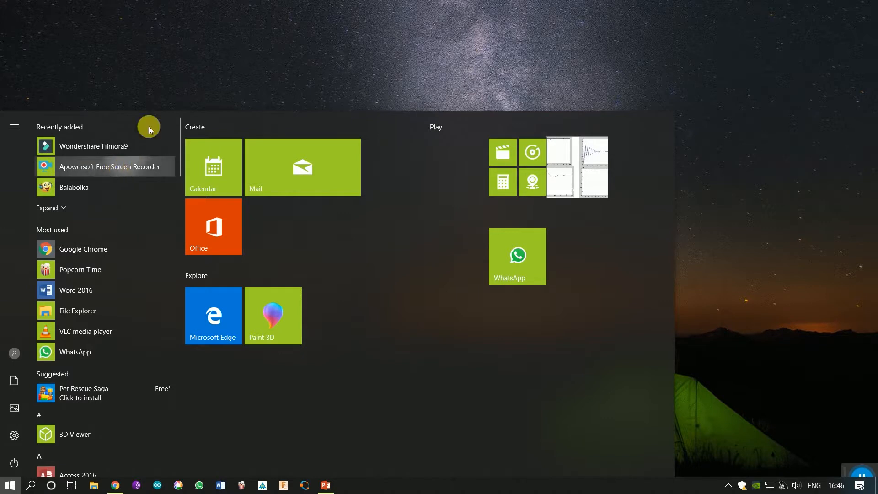
pyautogui.click(200, 70)
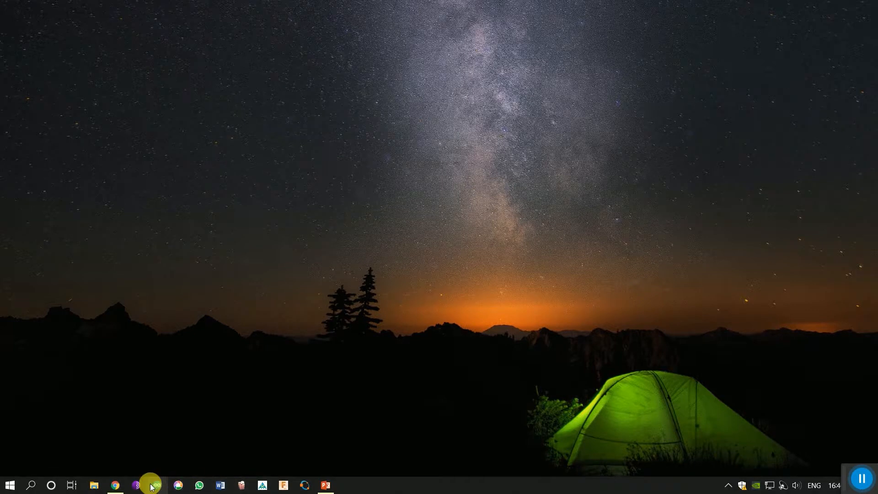
pyautogui.click(153, 489)
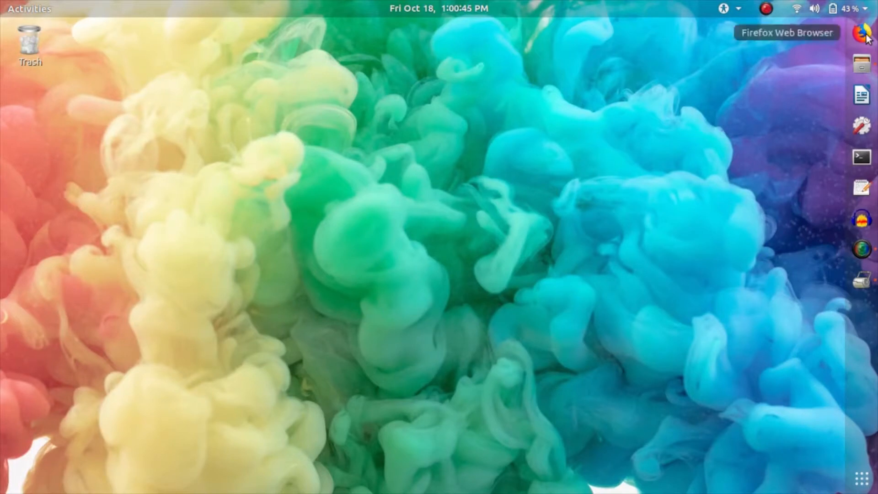
# On the Linux desktop, switch to Firefox, go to arduino.cc and open its software downloads page.
pyautogui.click(862, 33)
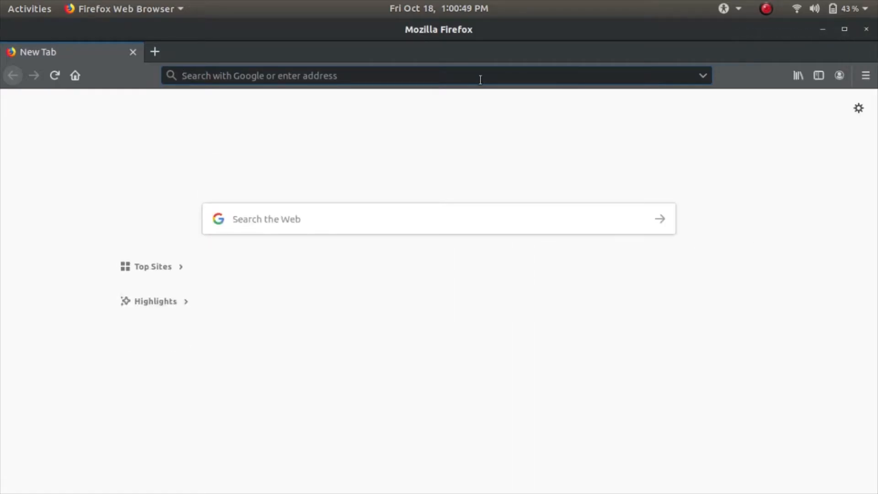
pyautogui.write('arduino')
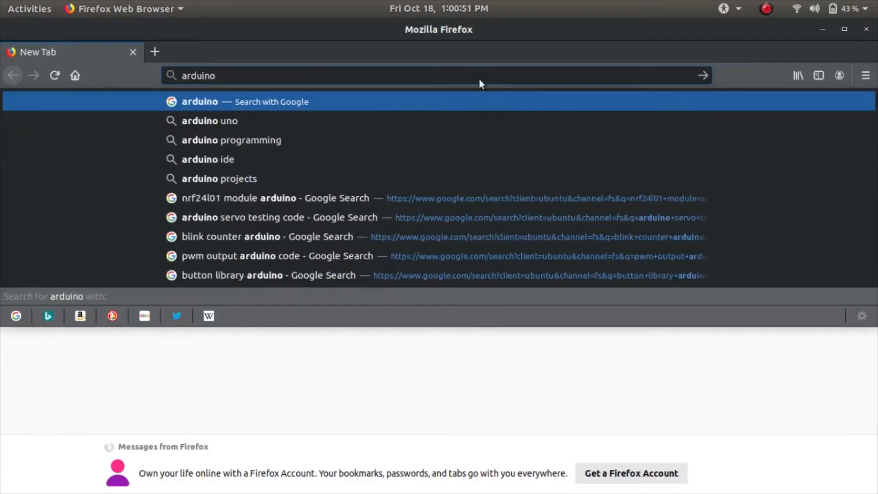
pyautogui.write('.cc')
pyautogui.press('Return')
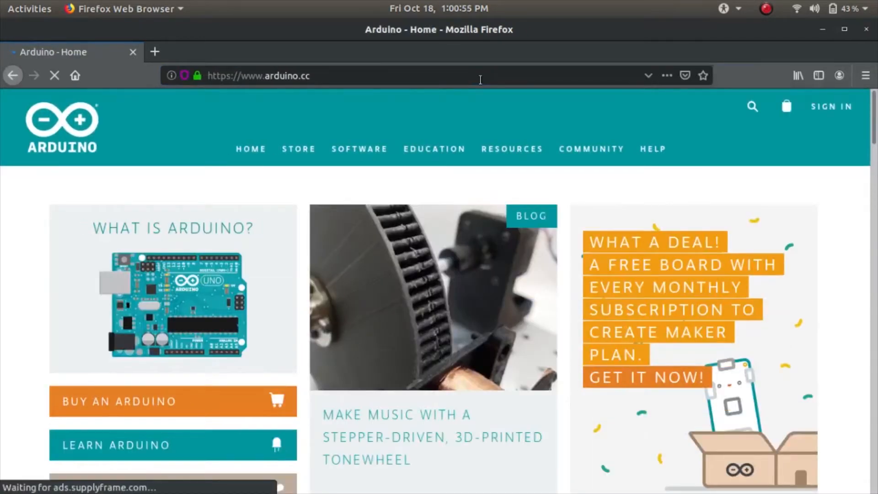
pyautogui.moveTo(349, 150)
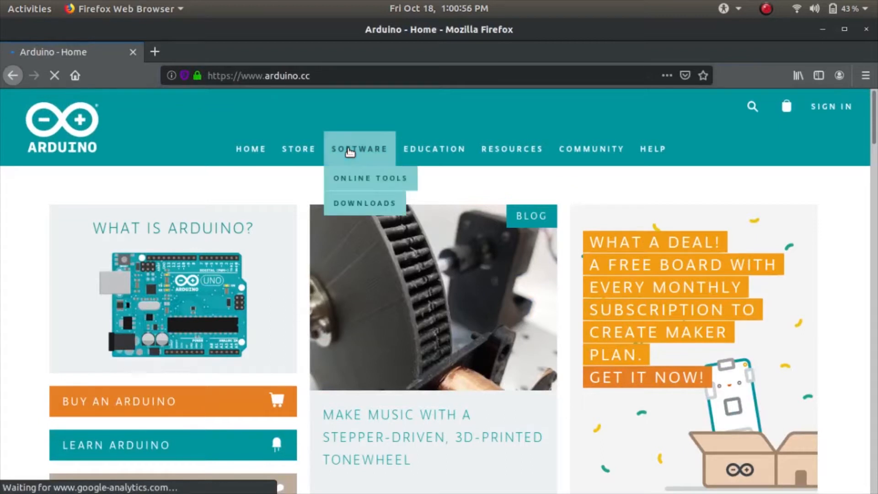
pyautogui.click(349, 202)
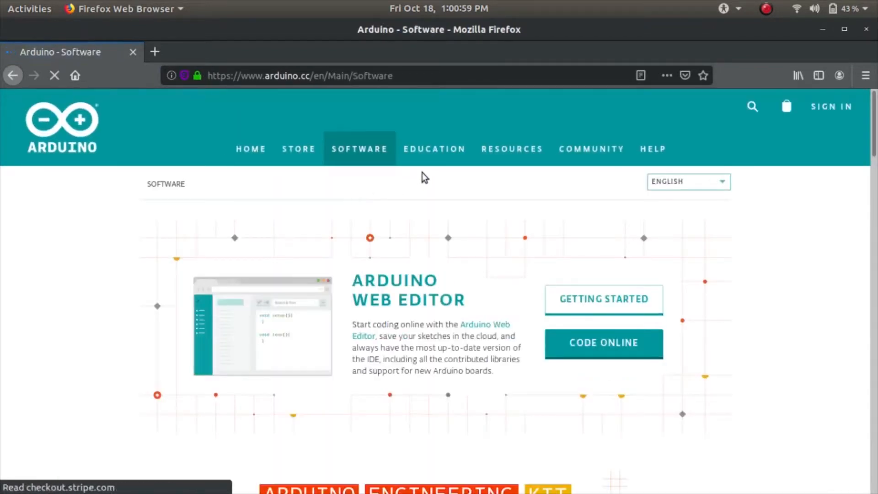
# Download the Linux 64 bits version of Arduino 1.8.10 without contributing, save the archive and check the download's progress.
pyautogui.scroll(-5, 509, 227)
pyautogui.scroll(-6, 509, 228)
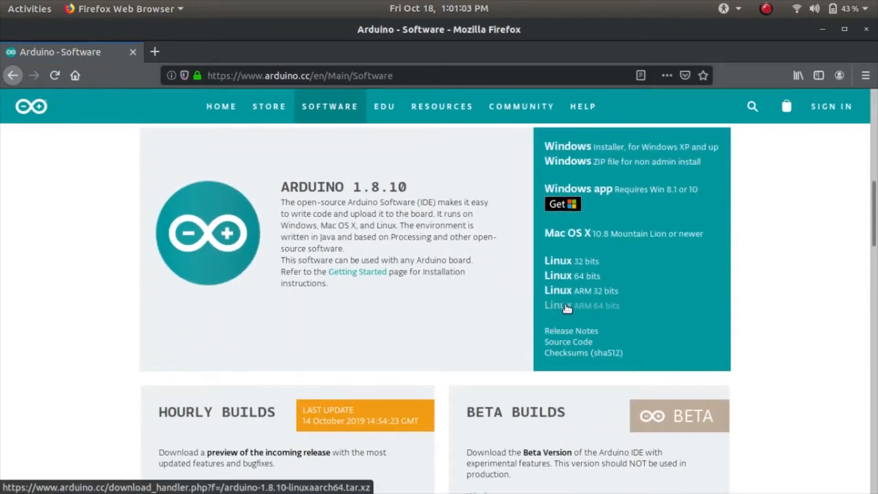
pyautogui.click(569, 277)
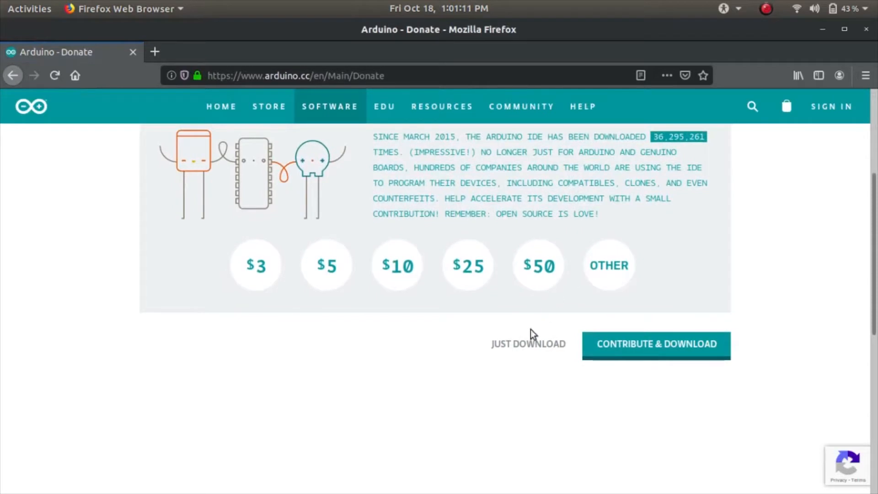
pyautogui.click(525, 347)
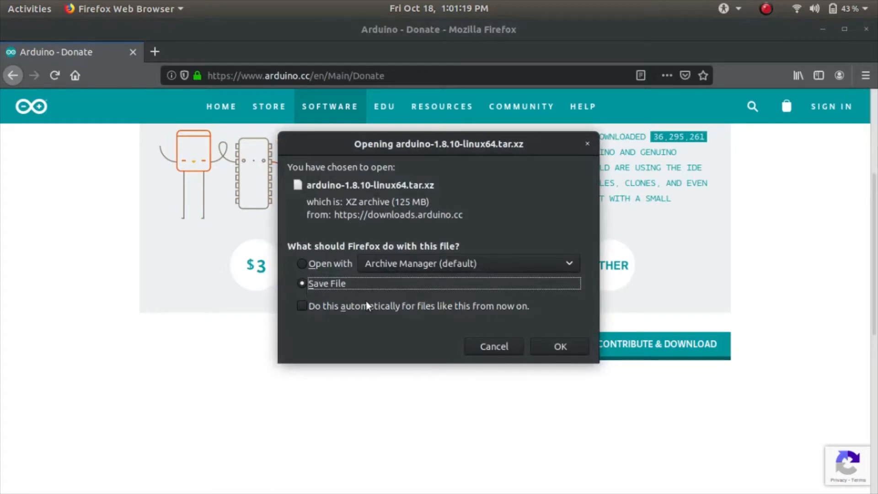
pyautogui.click(559, 347)
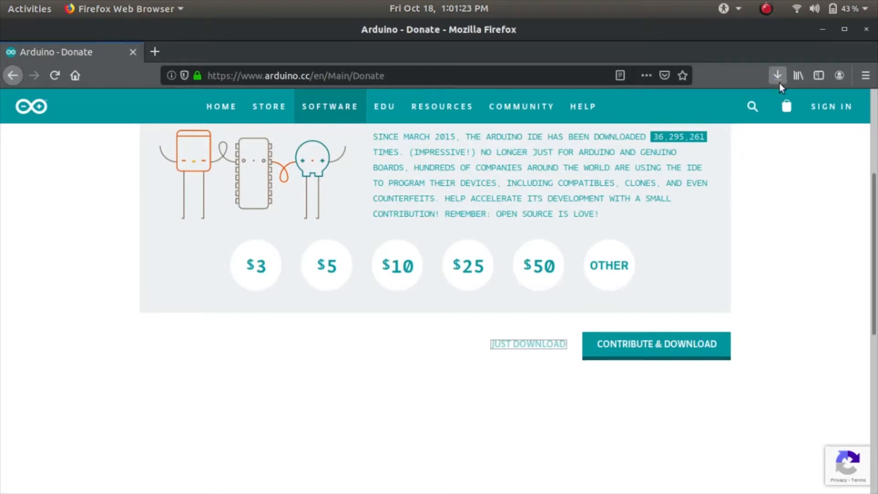
pyautogui.click(779, 81)
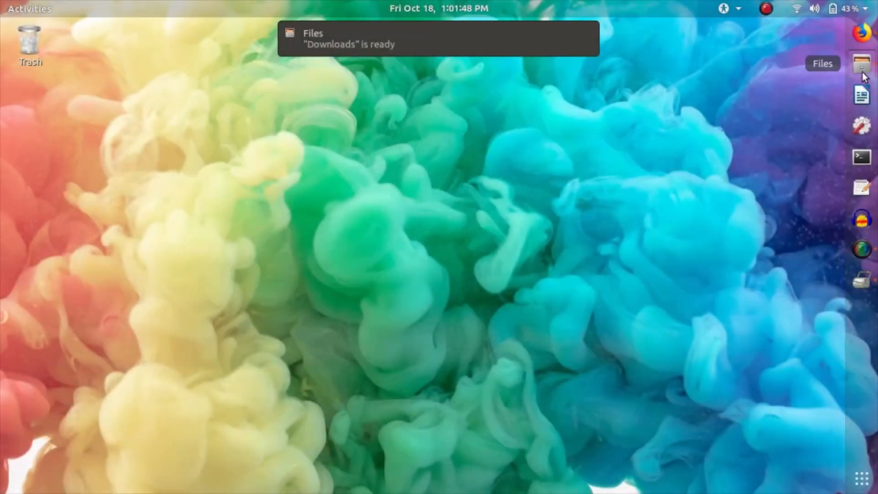
# Switch to Files and extract arduino-1.8.10-linux64.tar.xz inside the Downloads folder.
pyautogui.click(862, 64)
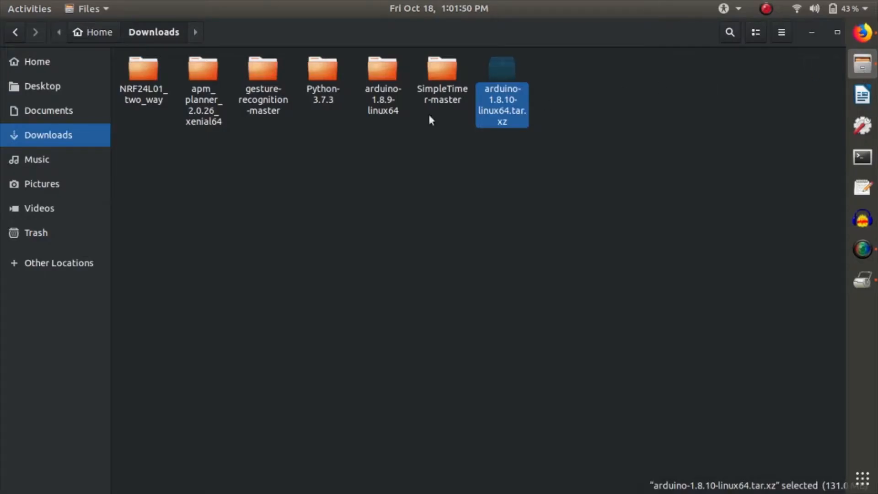
pyautogui.moveTo(312, 202); pyautogui.dragTo(376, 201)
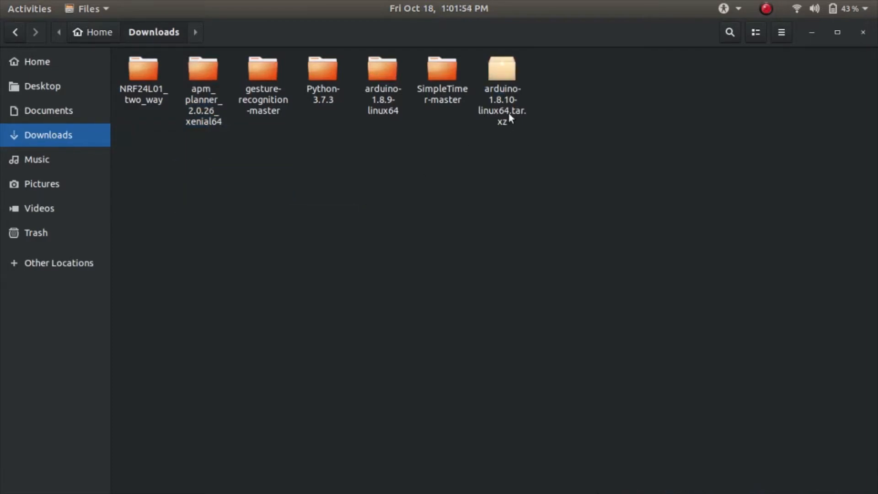
pyautogui.rightClick(501, 85)
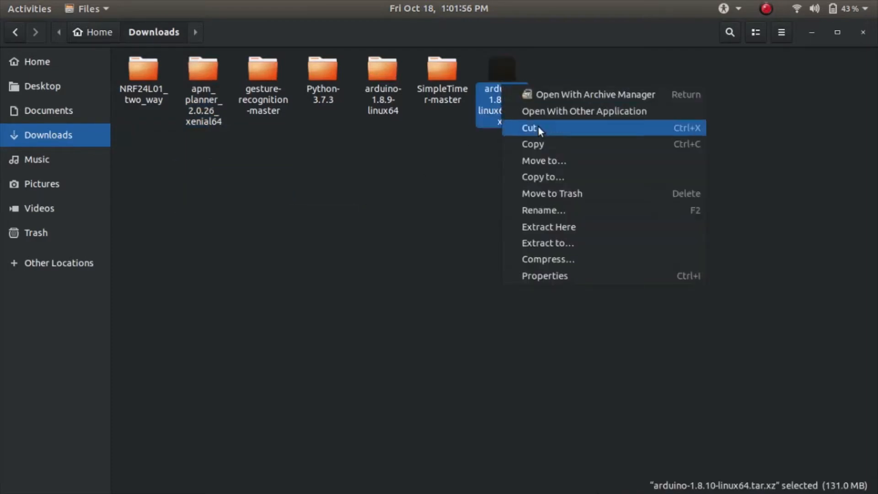
pyautogui.click(590, 228)
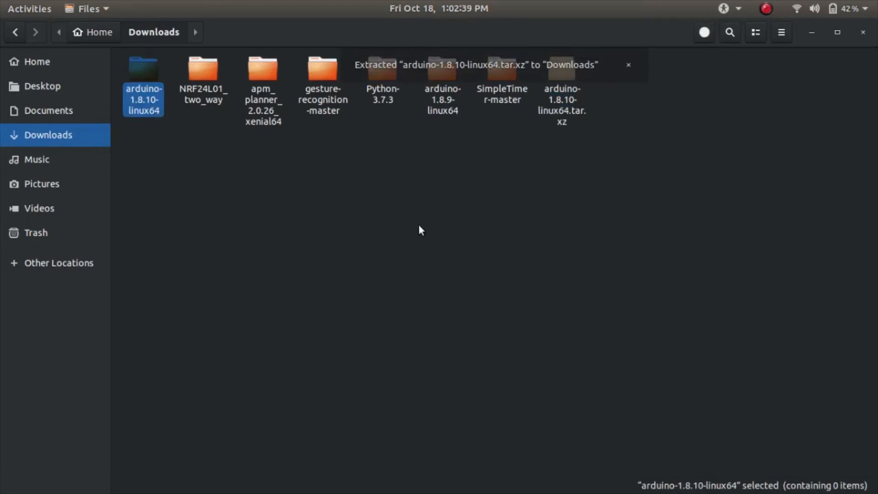
# Run install.sh in the terminal from the arduino-1.8.10 folder inside the extracted arduino-1.8.10-linux64 folder.
pyautogui.doubleClick(145, 75)
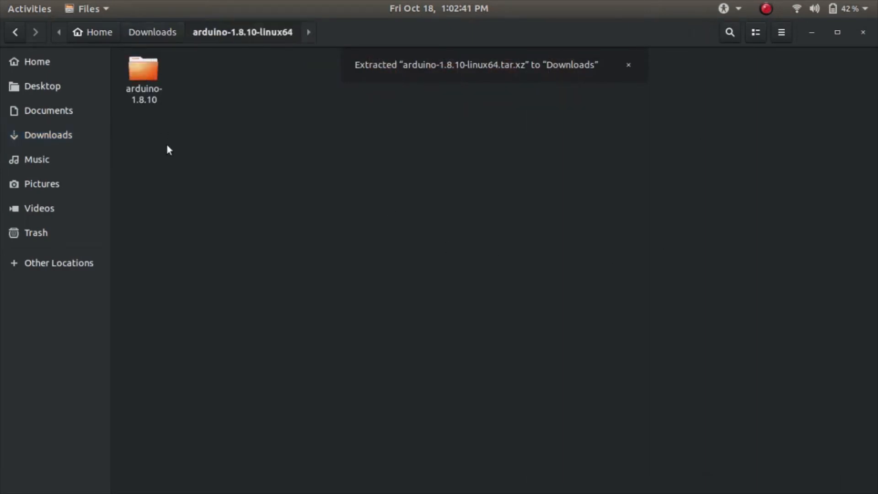
pyautogui.doubleClick(147, 70)
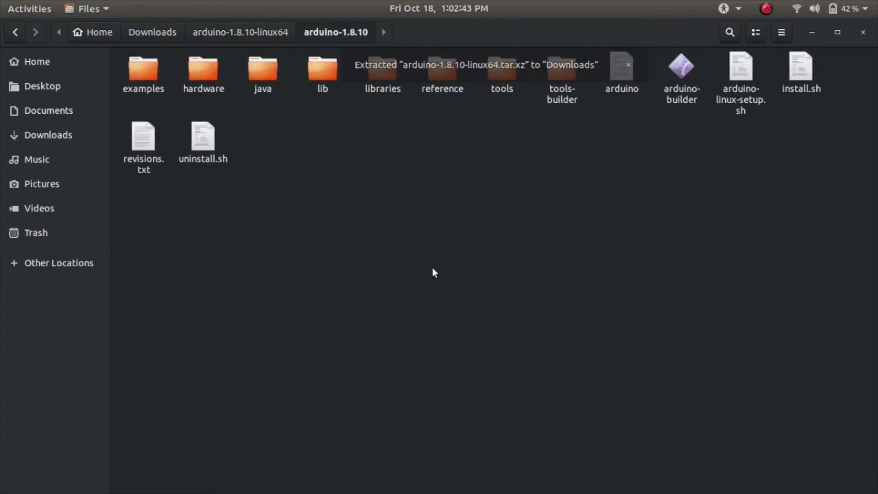
pyautogui.doubleClick(805, 82)
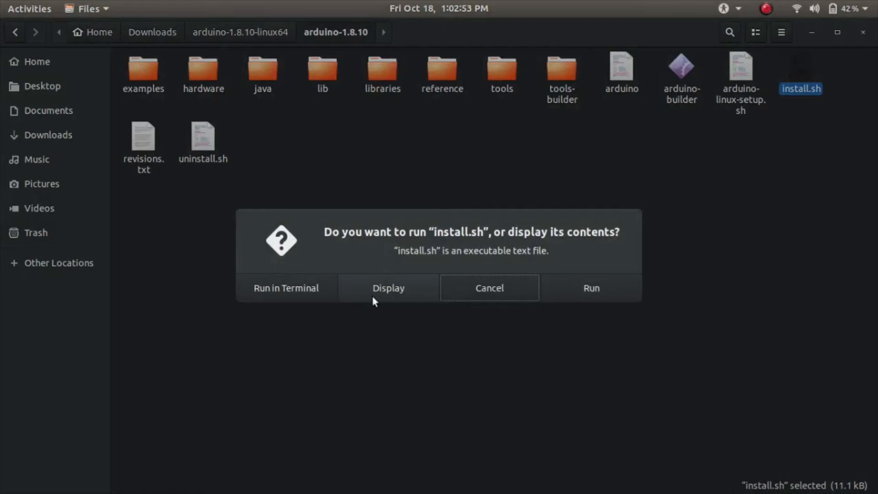
pyautogui.click(312, 285)
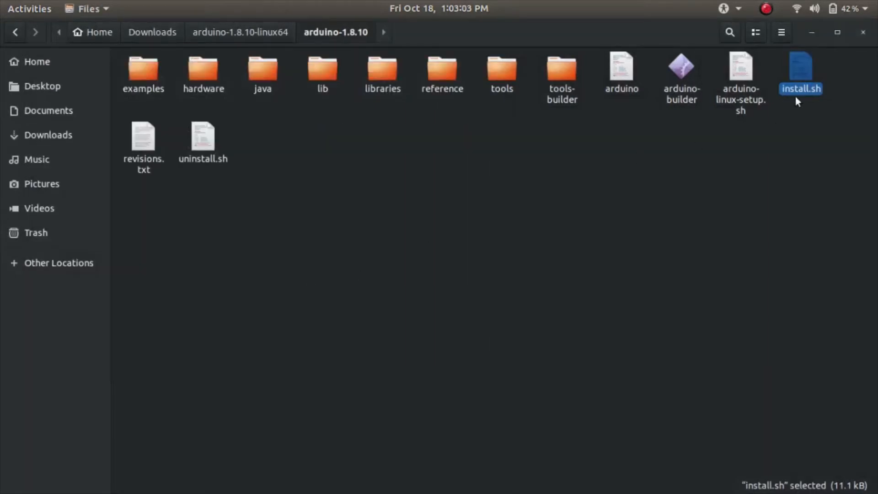
# Minimize the Files window and launch the arduino-arduinoide.desktop shortcut from the desktop, marking it as trusted.
pyautogui.click(818, 33)
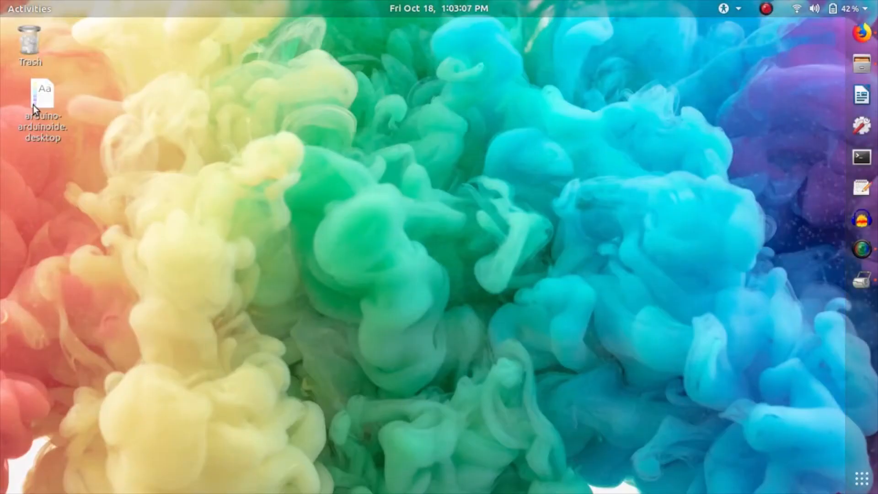
pyautogui.click(47, 92)
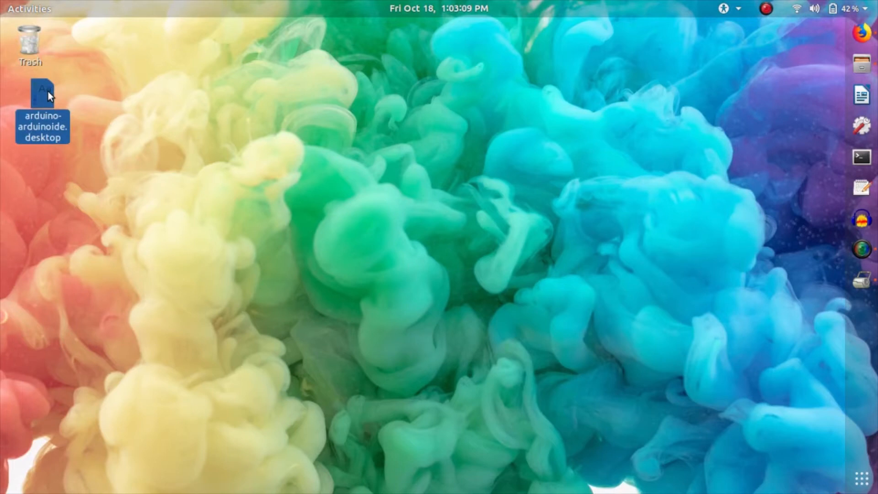
pyautogui.click(106, 95)
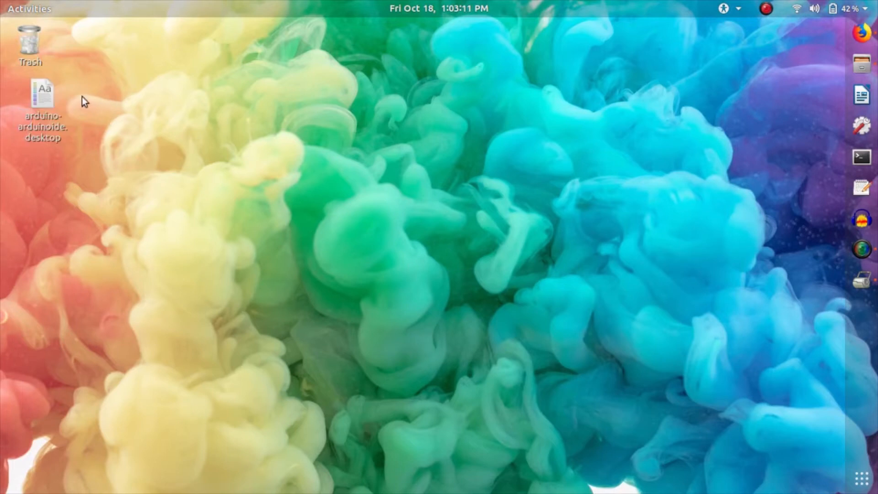
pyautogui.doubleClick(55, 104)
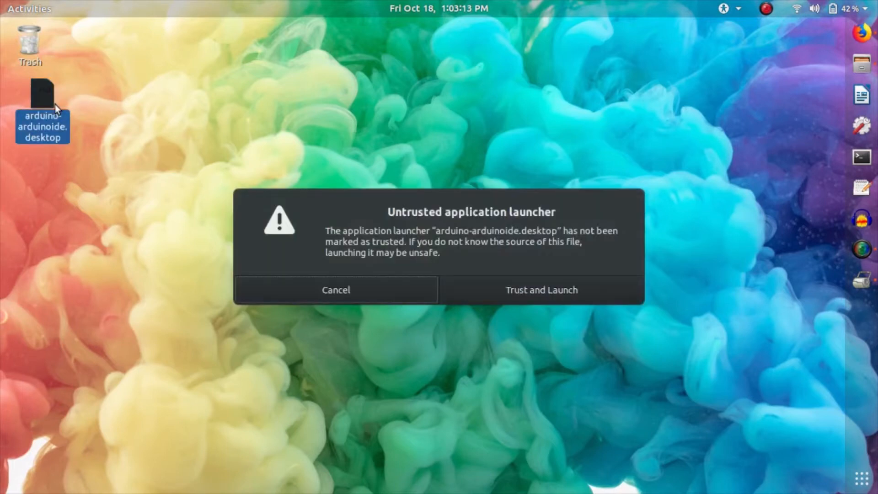
pyautogui.click(508, 291)
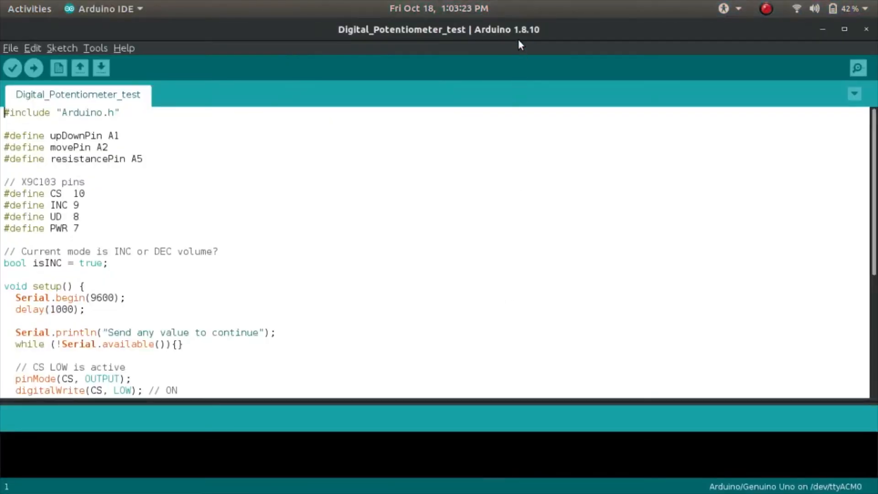
# Look through the Digital_Potentiometer_test sketch in the Arduino IDE and minimize its window.
pyautogui.scroll(-6, 322, 310)
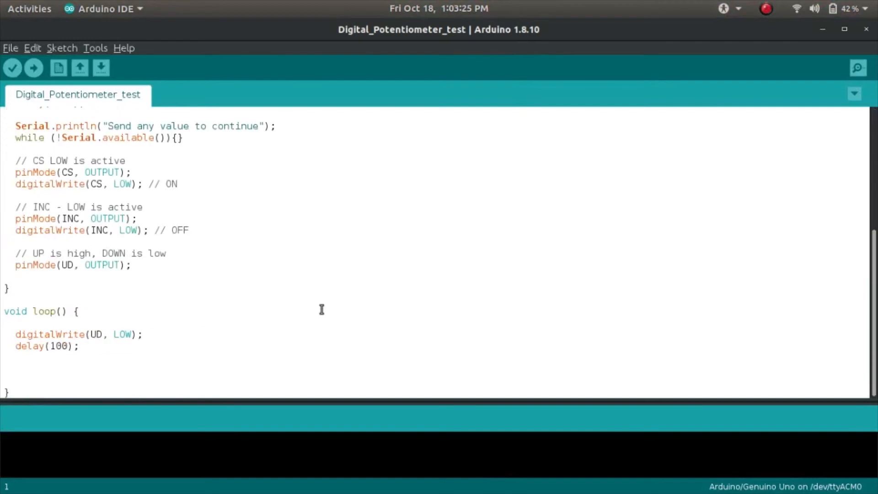
pyautogui.scroll(6, 322, 310)
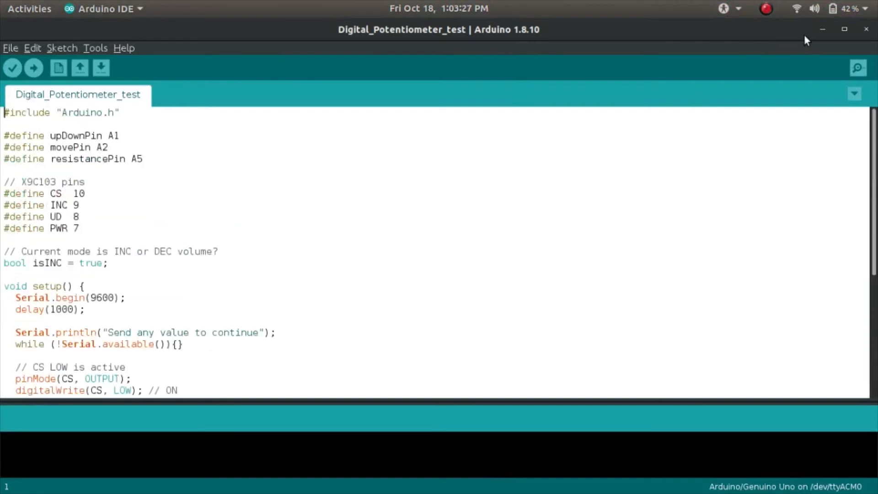
pyautogui.click(823, 29)
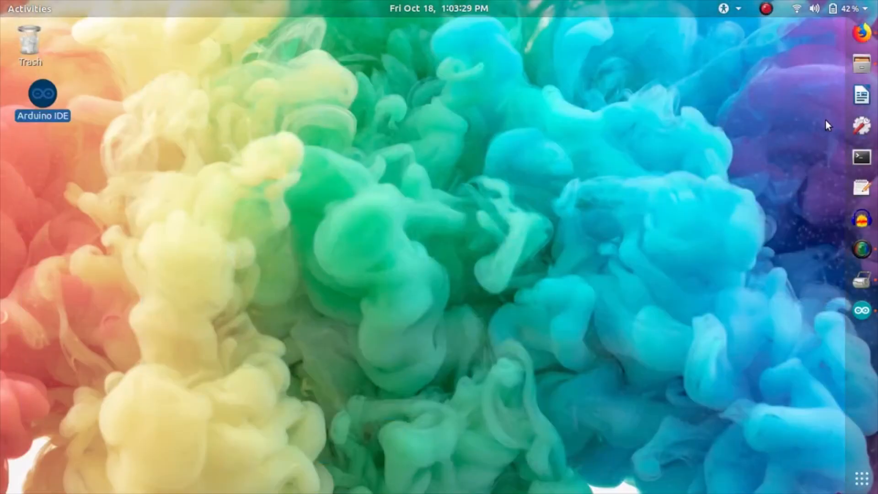
# Switch to Files, examine which applications can open install.sh in its properties, and close them without changes.
pyautogui.click(862, 64)
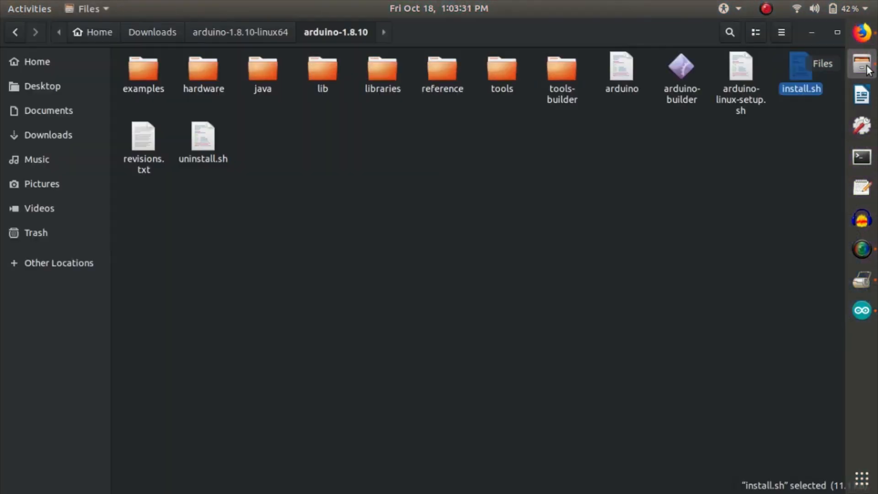
pyautogui.click(758, 130)
pyautogui.rightClick(797, 74)
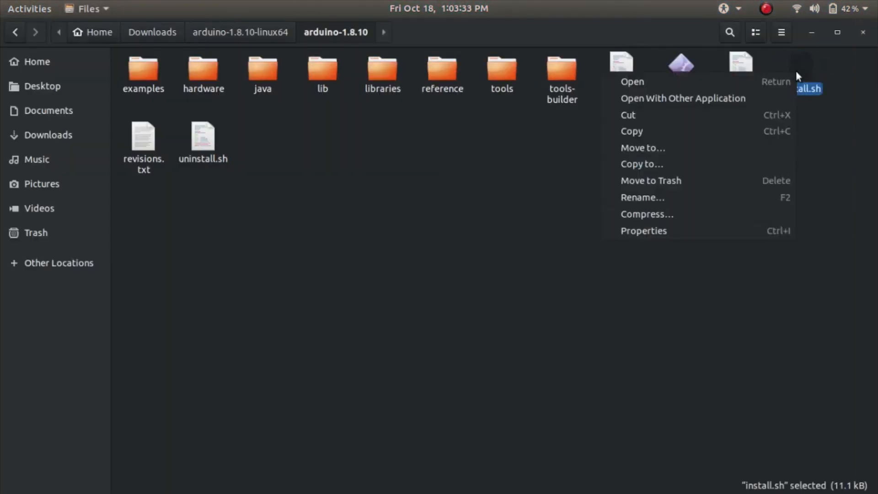
pyautogui.click(729, 228)
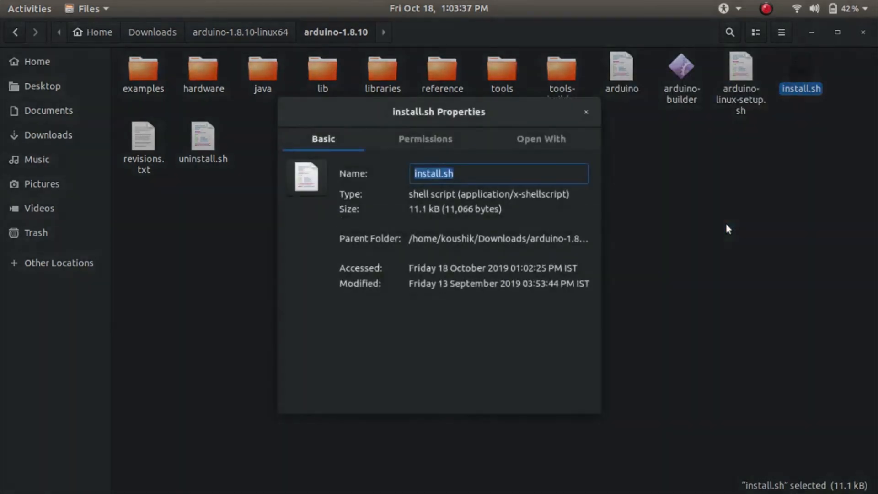
pyautogui.click(521, 145)
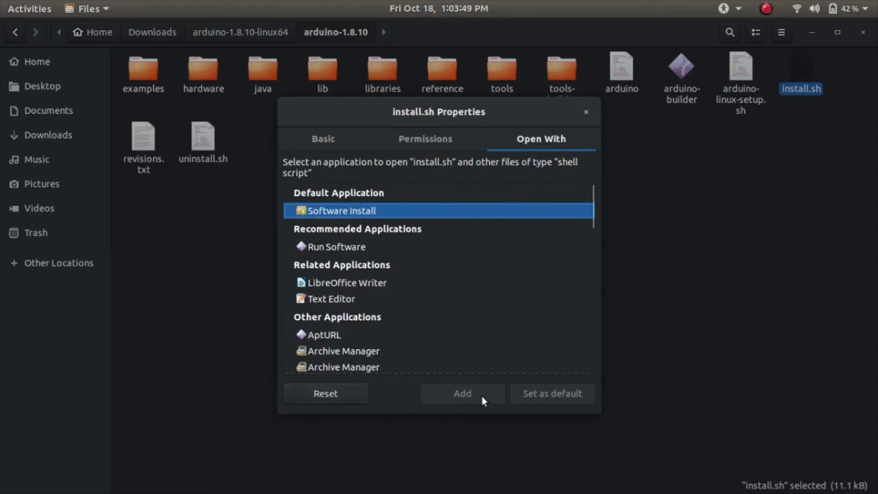
pyautogui.click(587, 113)
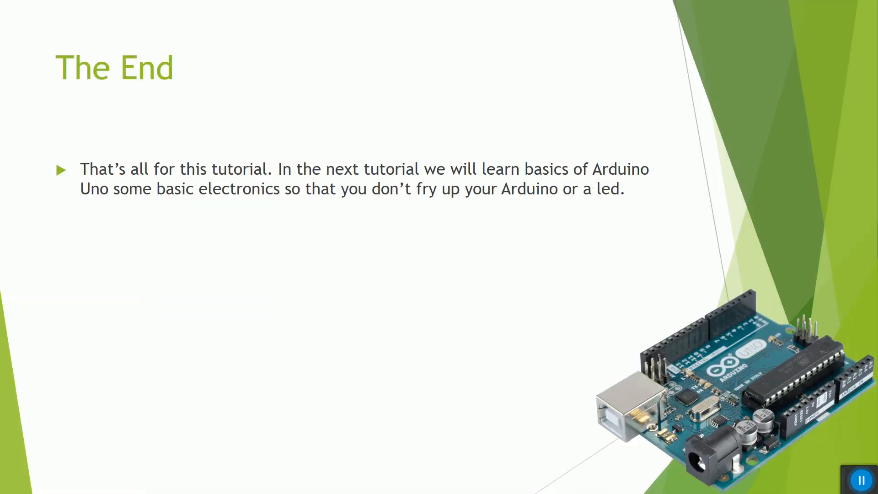